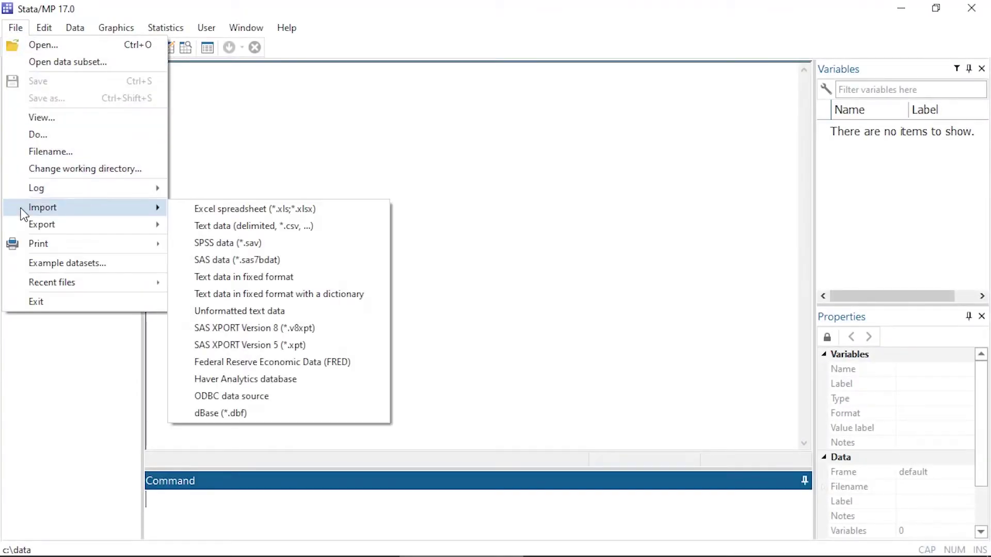
Open the Import Text data (delimited, *.csv) dialog from the File menu
click(182, 230)
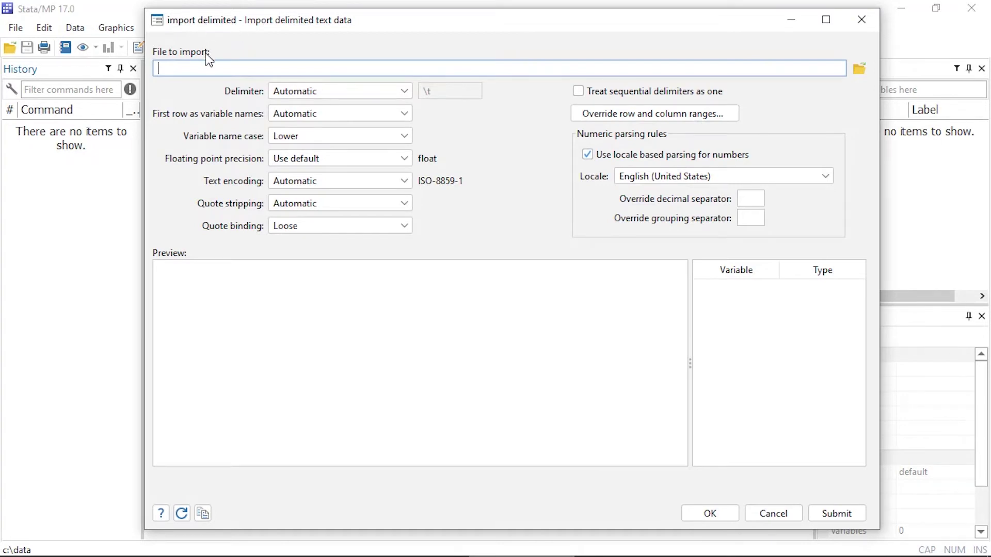
Choose auto.csv from C:\data as the file to import
click(860, 70)
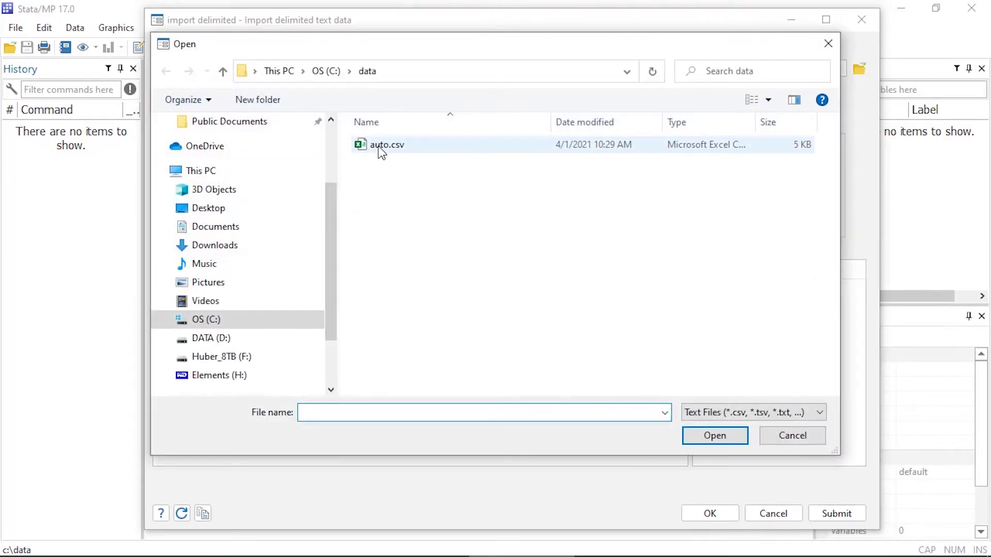
click(379, 151)
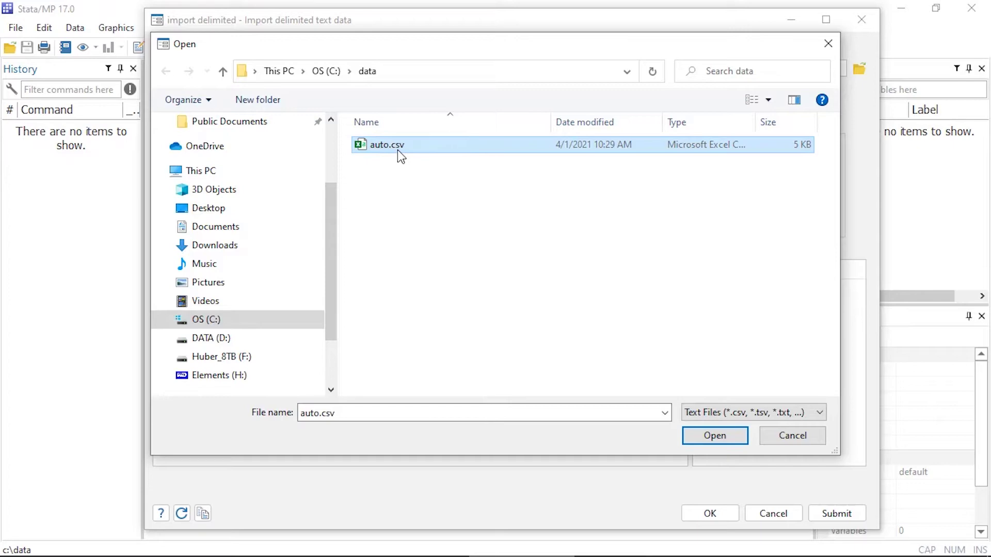
click(720, 436)
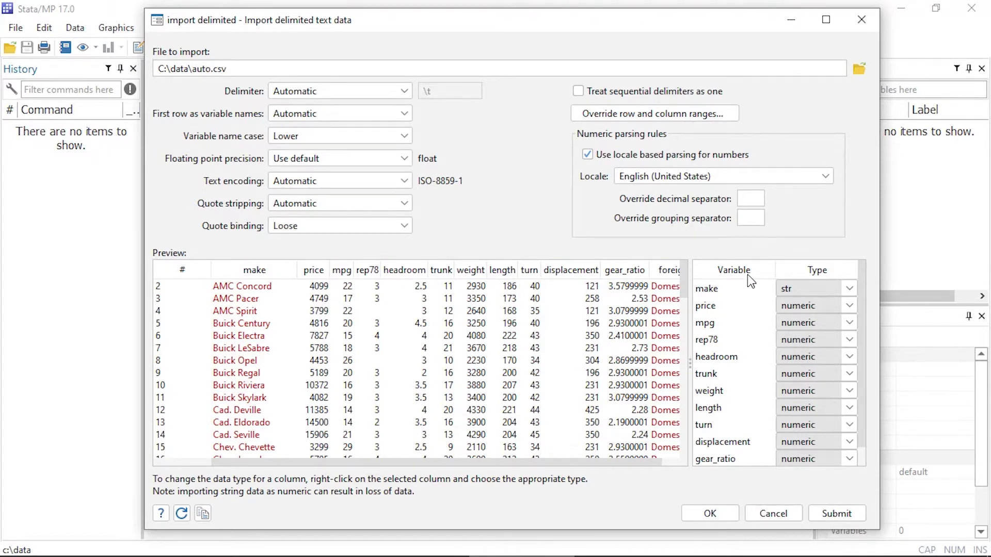
click(851, 289)
click(850, 289)
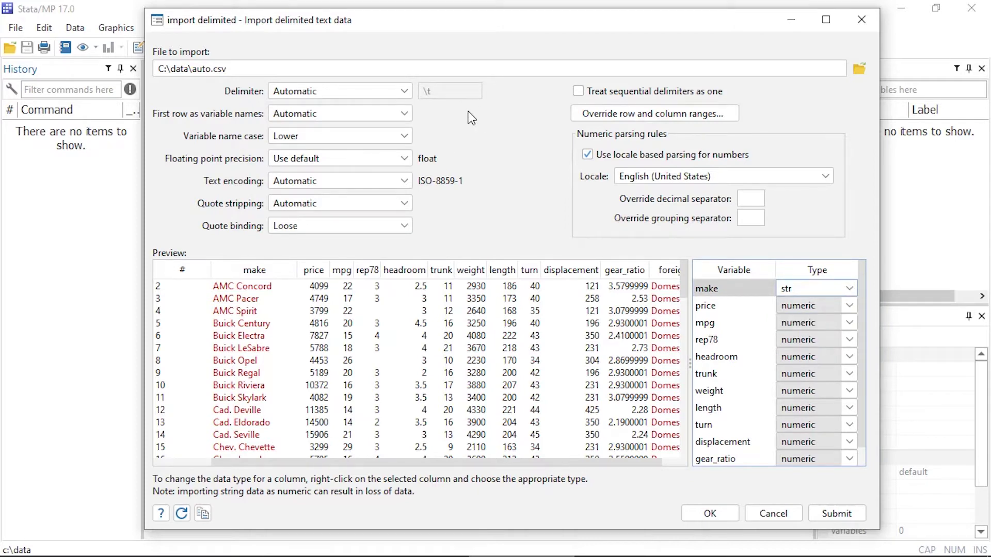
click(404, 93)
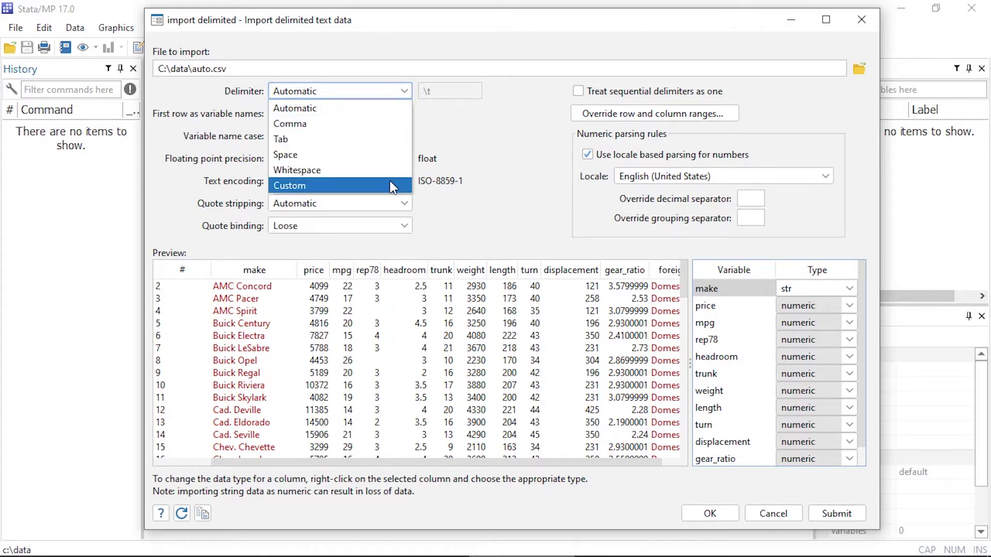
click(407, 90)
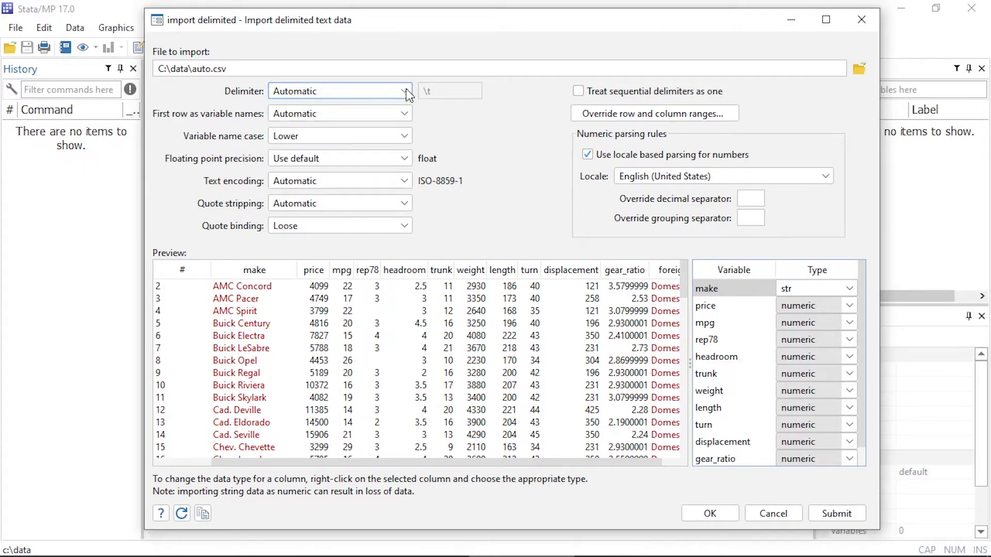
click(405, 113)
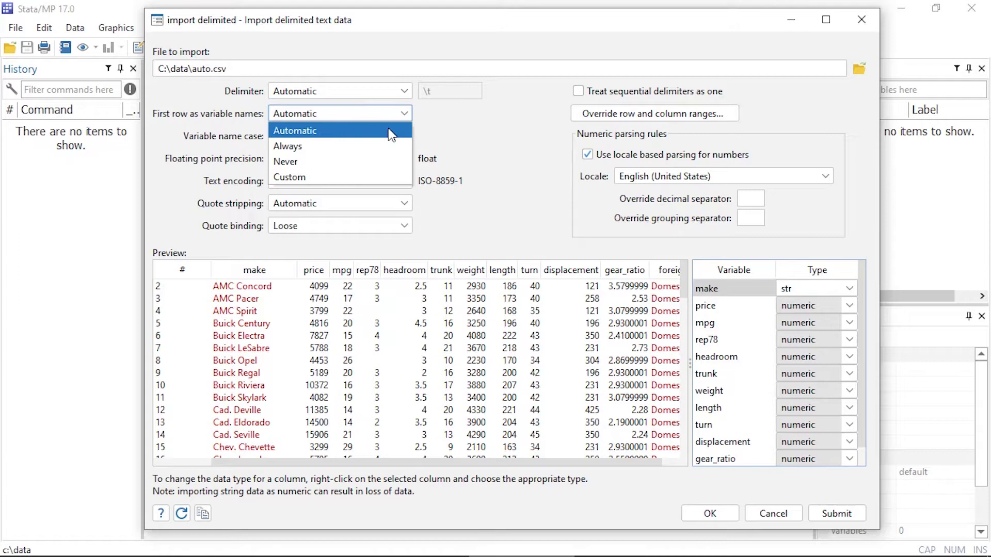
click(401, 116)
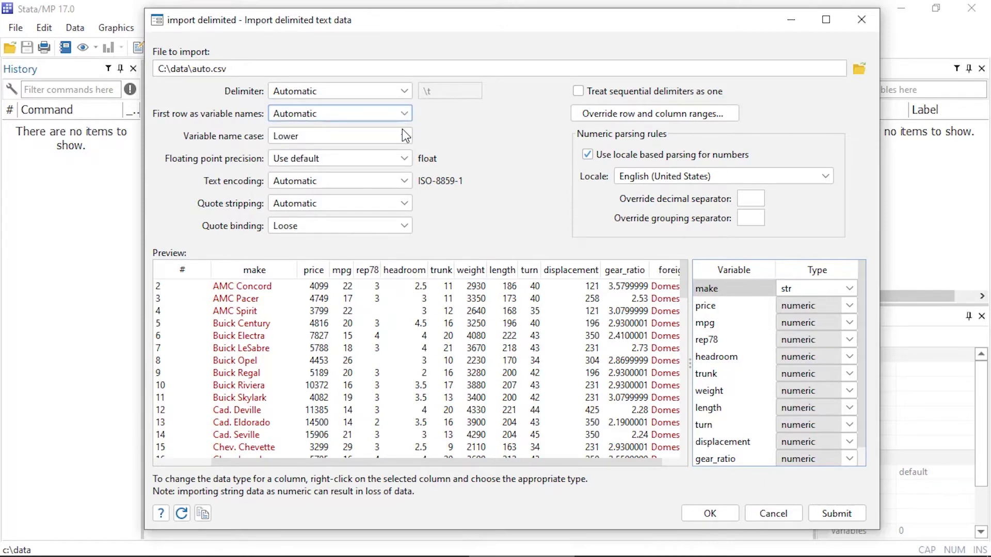
click(407, 136)
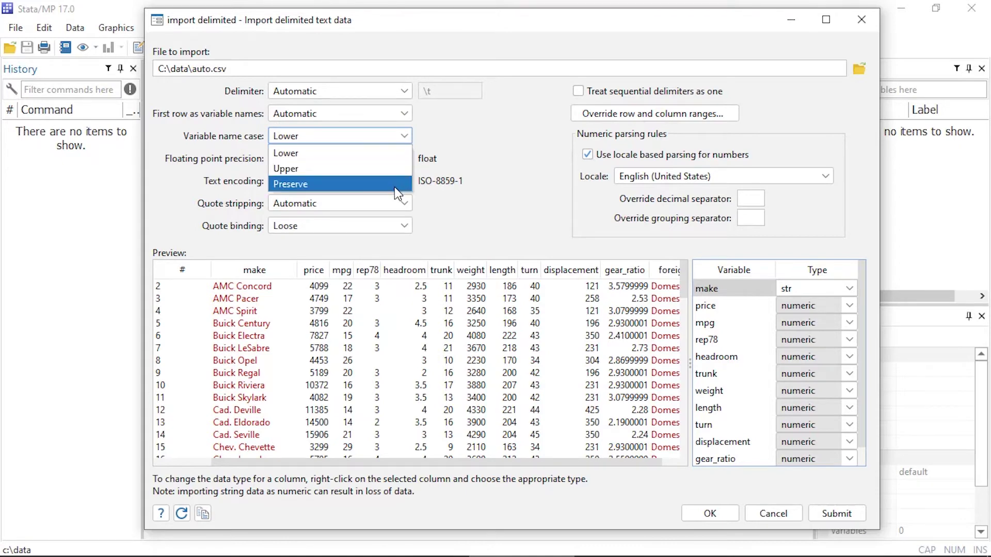
click(406, 137)
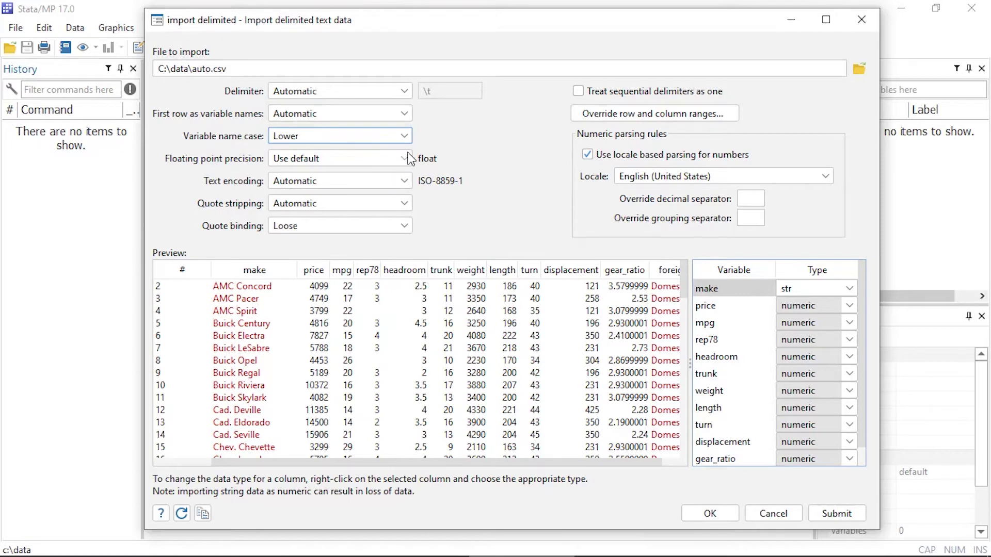
click(408, 159)
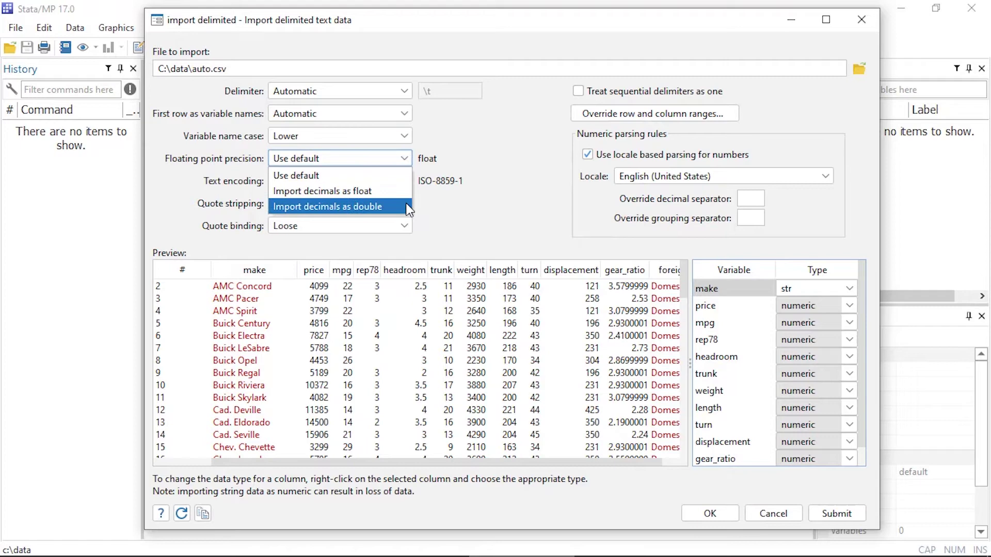
click(408, 159)
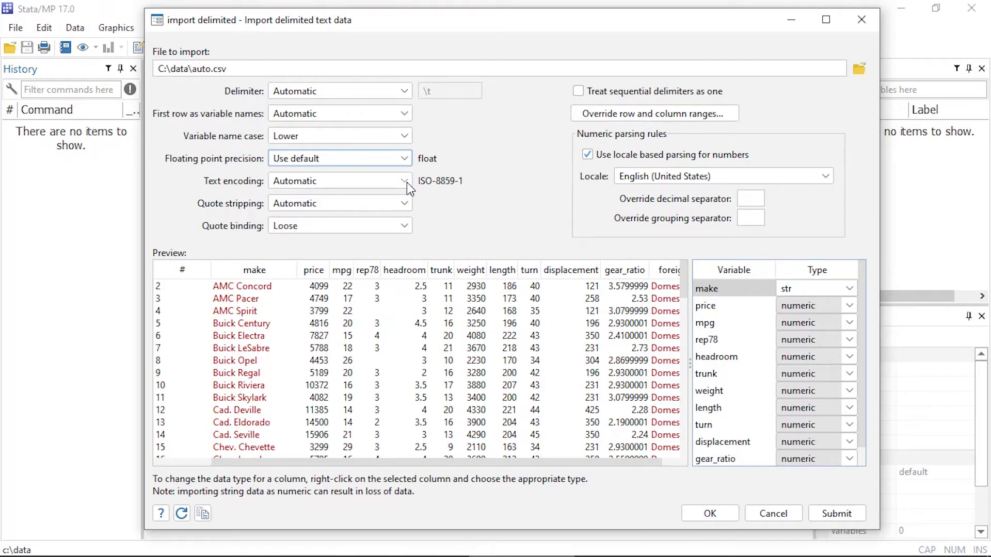
click(406, 182)
click(406, 184)
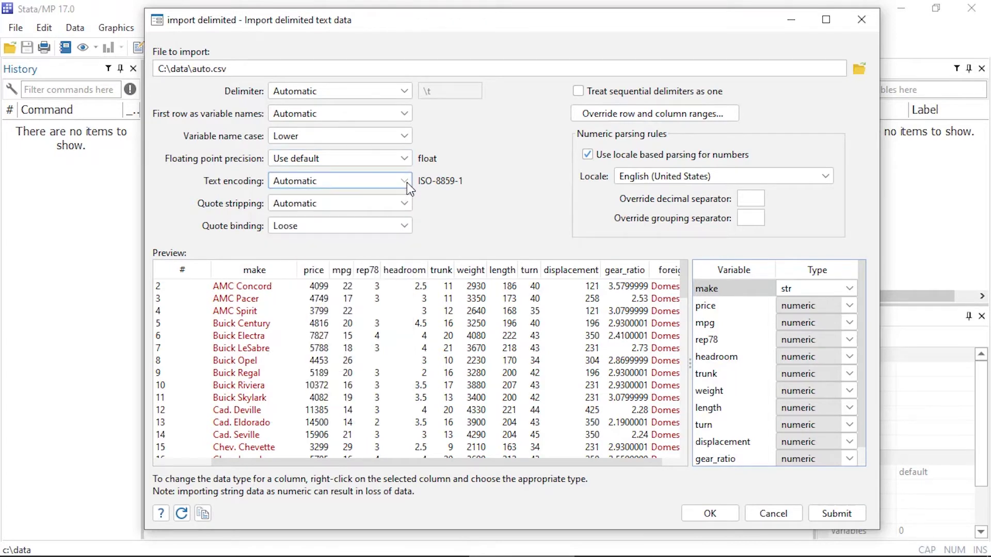
click(406, 205)
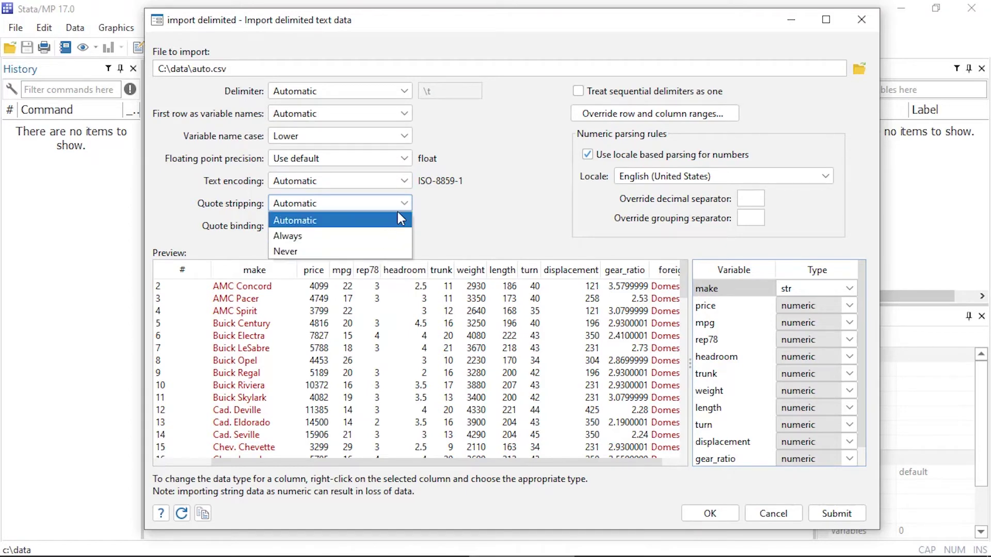
click(398, 213)
click(404, 224)
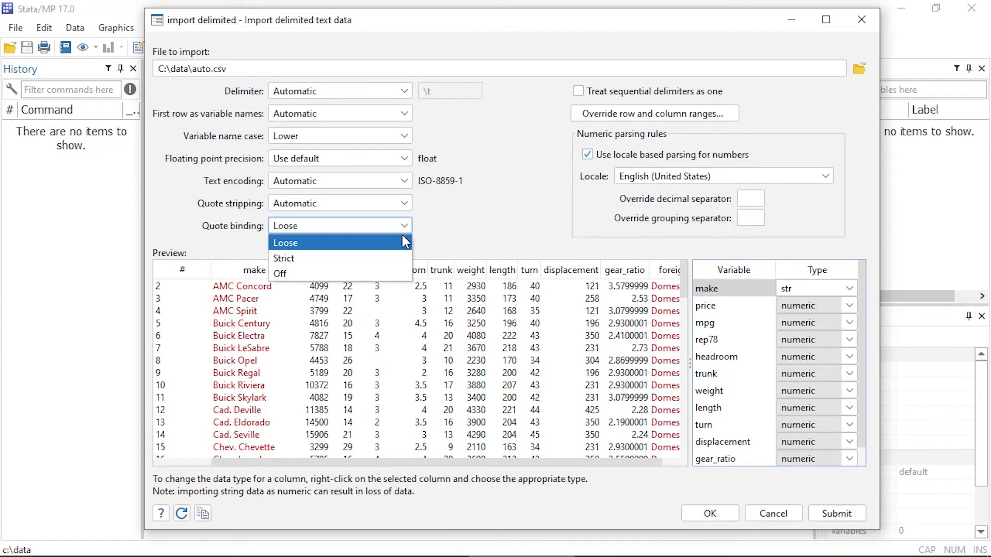
click(408, 226)
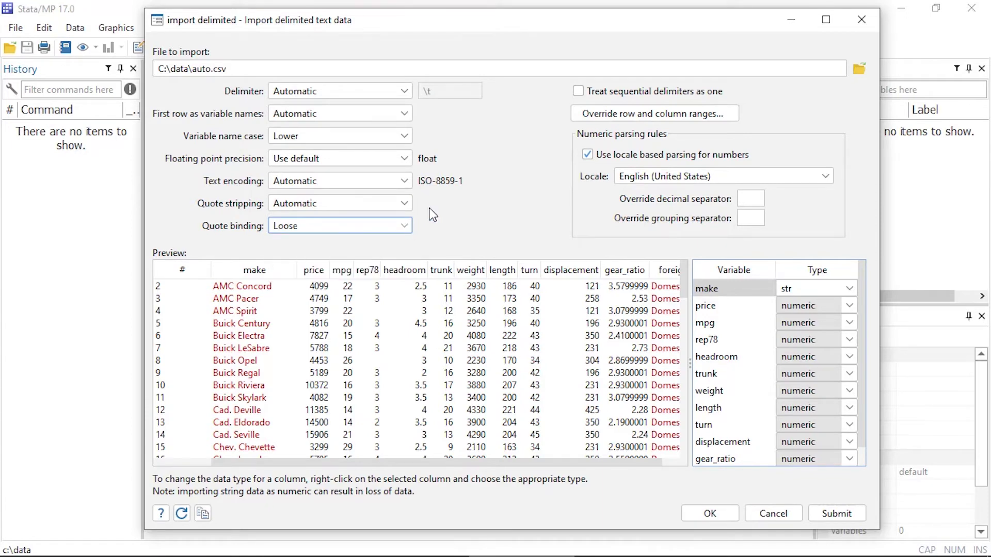
click(578, 91)
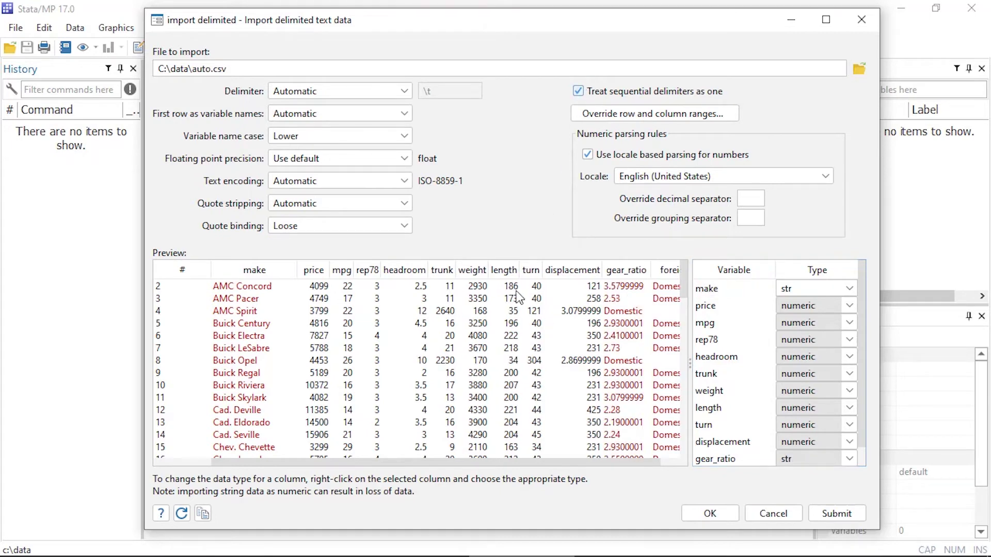
click(578, 92)
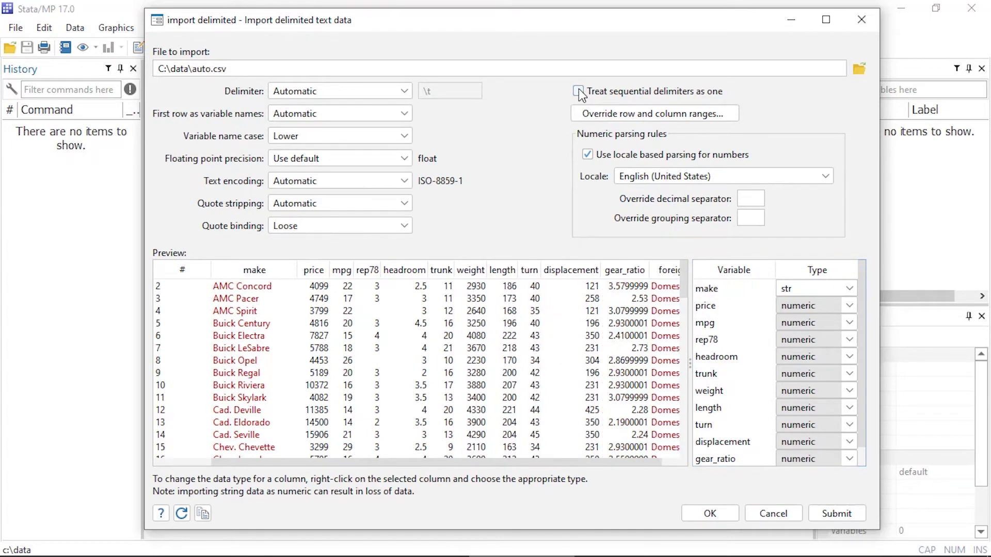
click(587, 119)
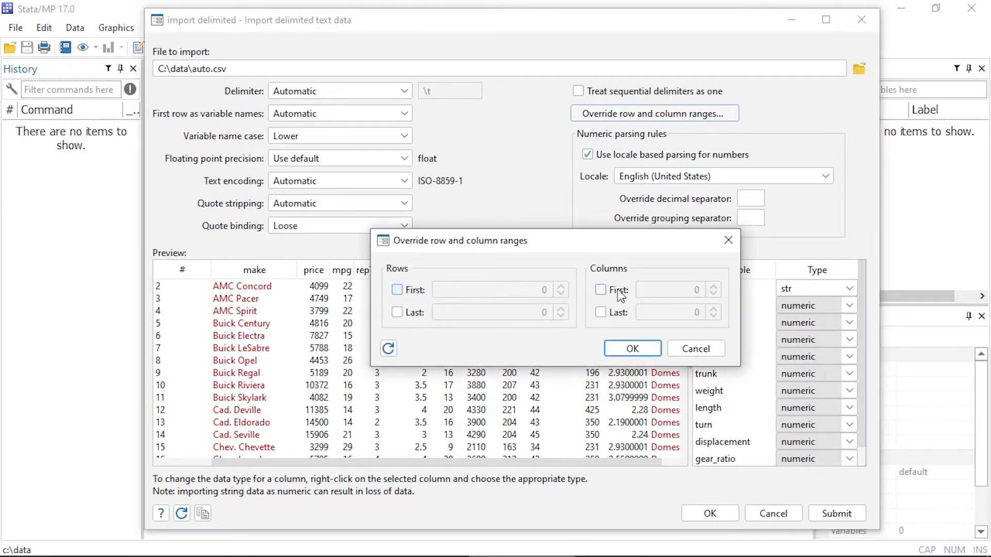
click(696, 349)
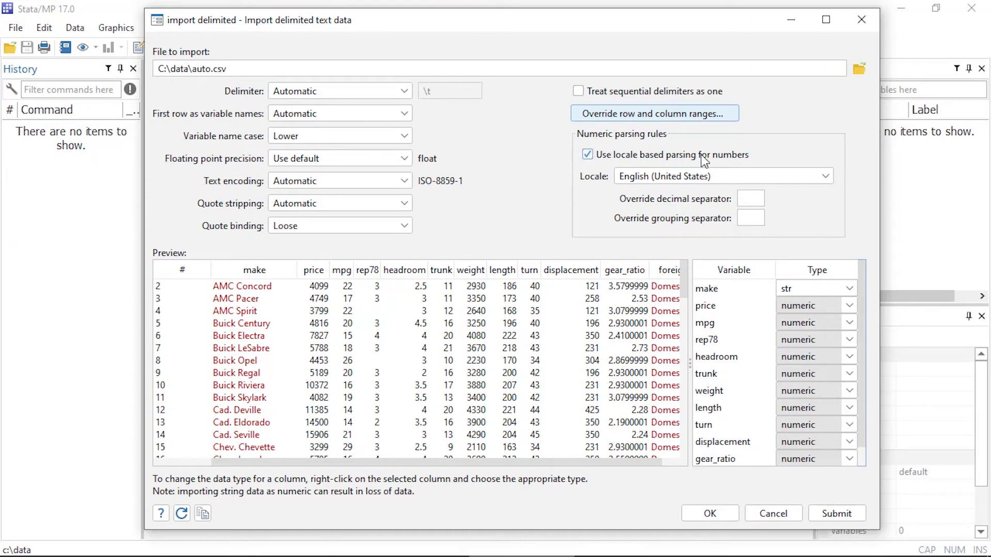
Keep English (United States) locale parsing and import auto.csv as 12 variables, 74 observations
click(825, 176)
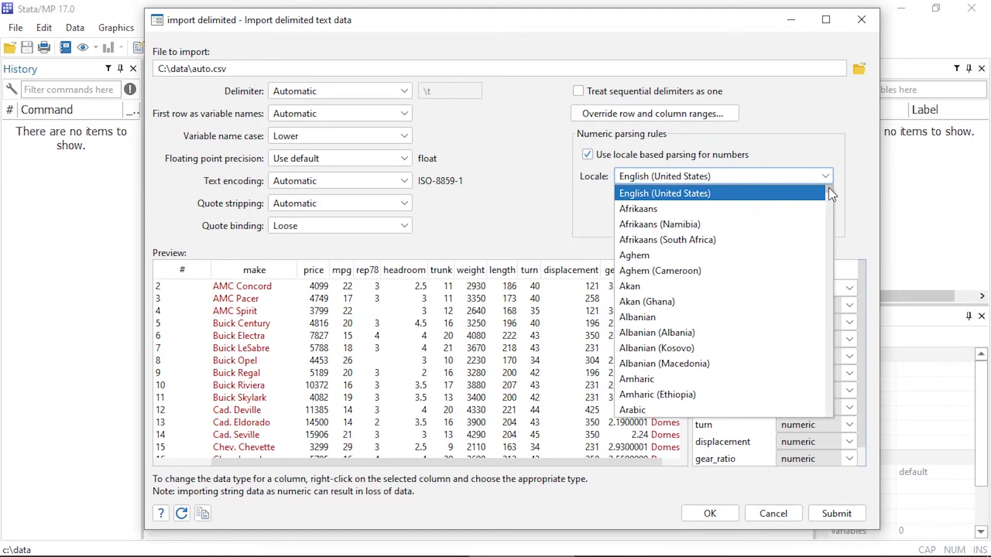
drag(828, 199, 830, 177)
click(829, 176)
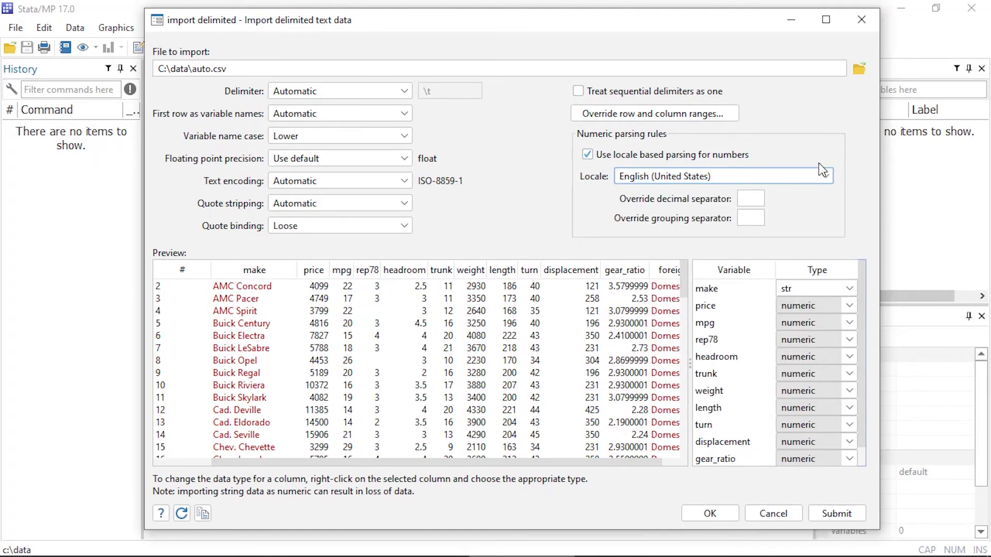
click(747, 199)
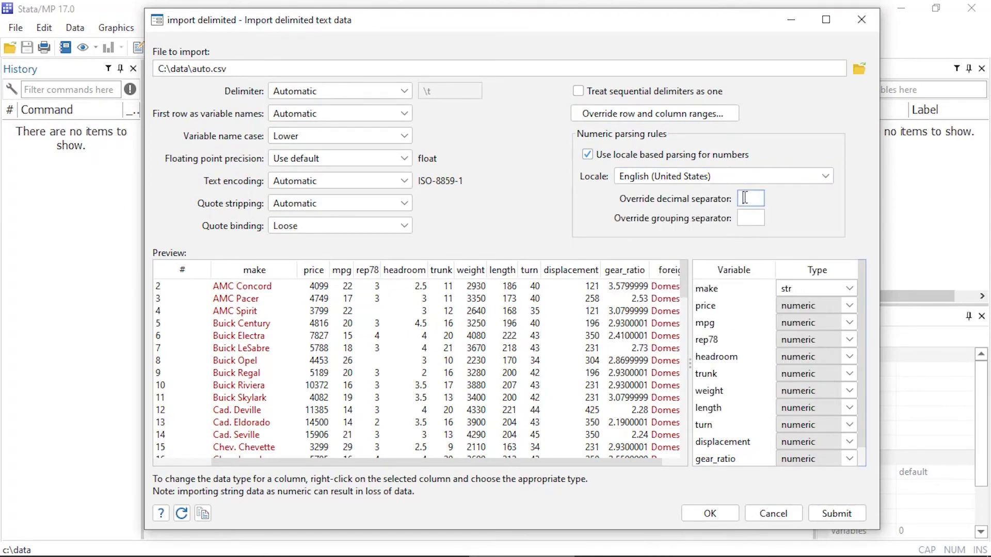
click(748, 219)
click(588, 154)
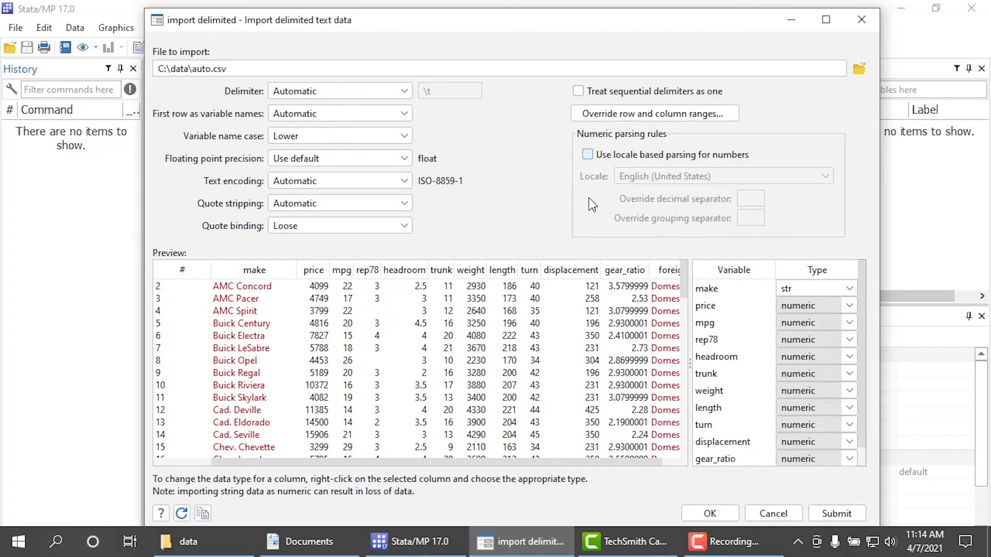
click(588, 154)
click(712, 514)
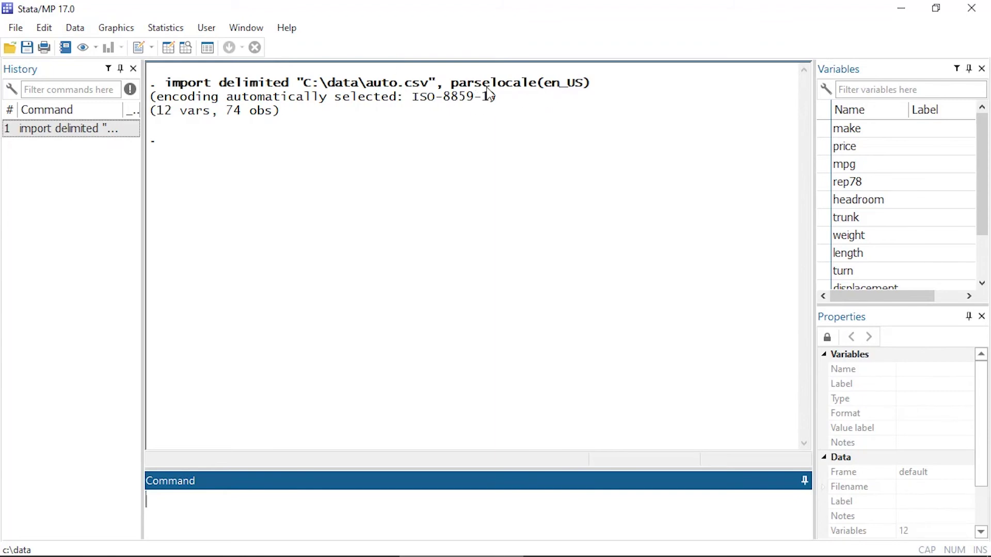
click(185, 49)
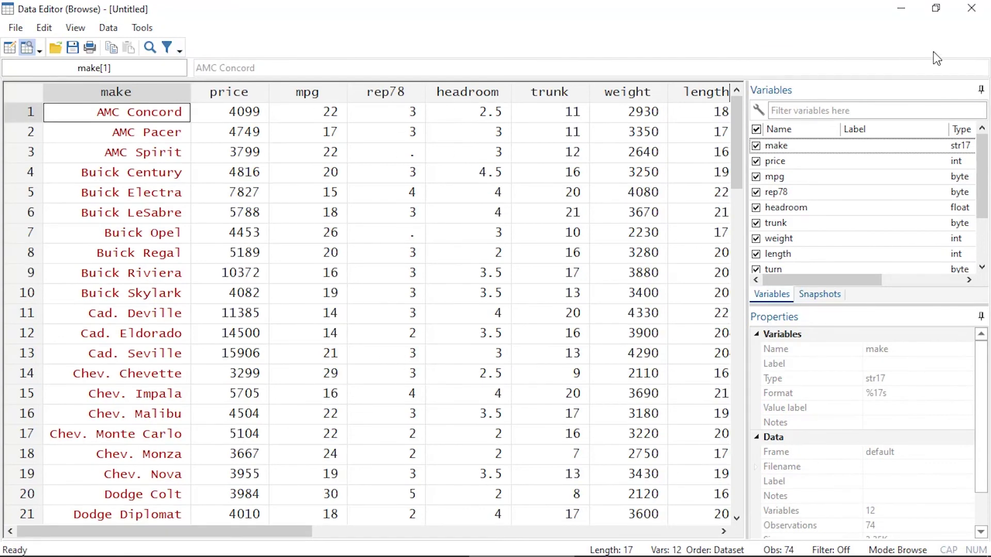
click(972, 8)
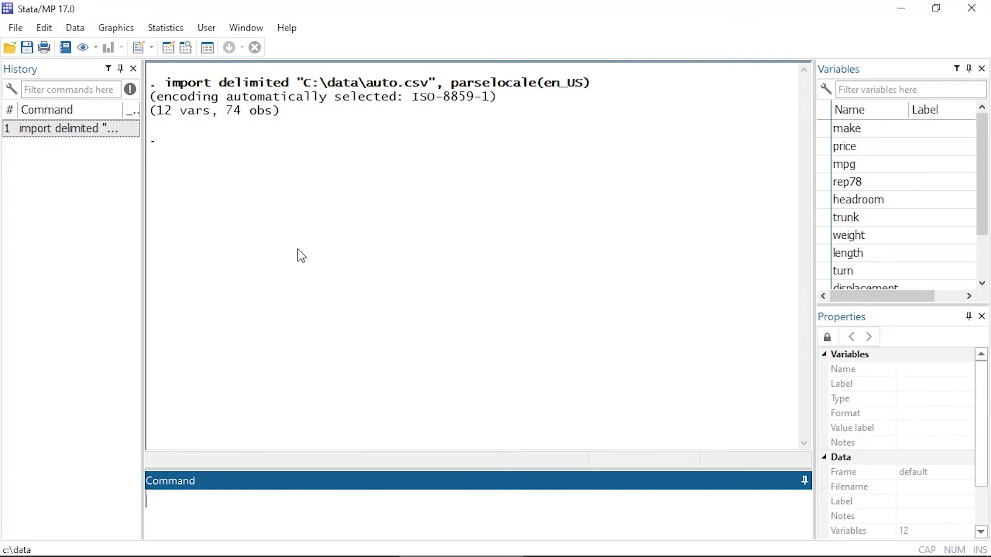